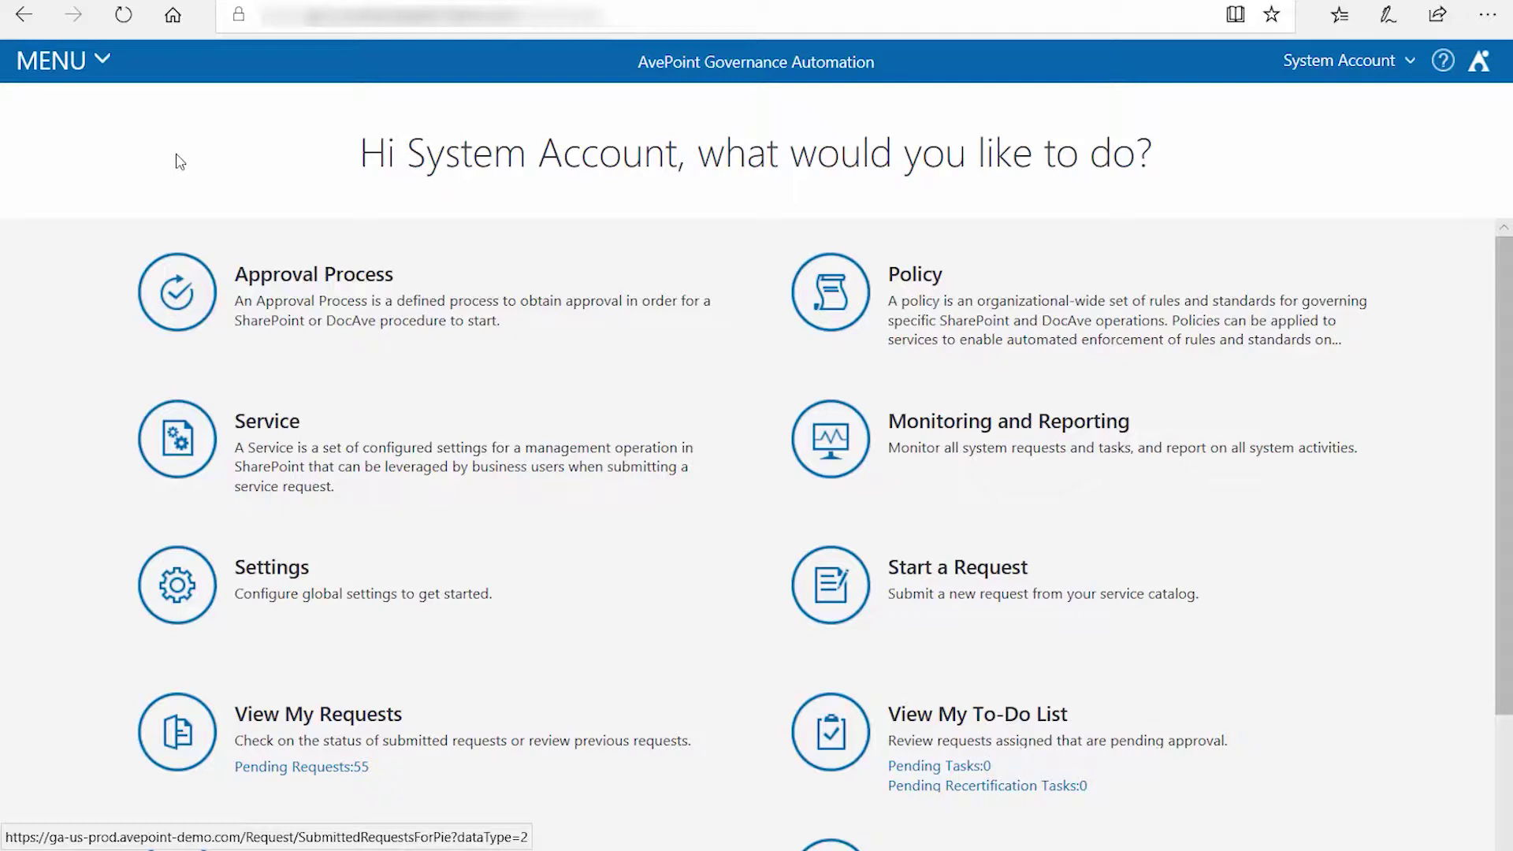
# Step: Create a new recertification profile in the request management settings and name it "My Permission Recert"
pyautogui.click(165, 591)
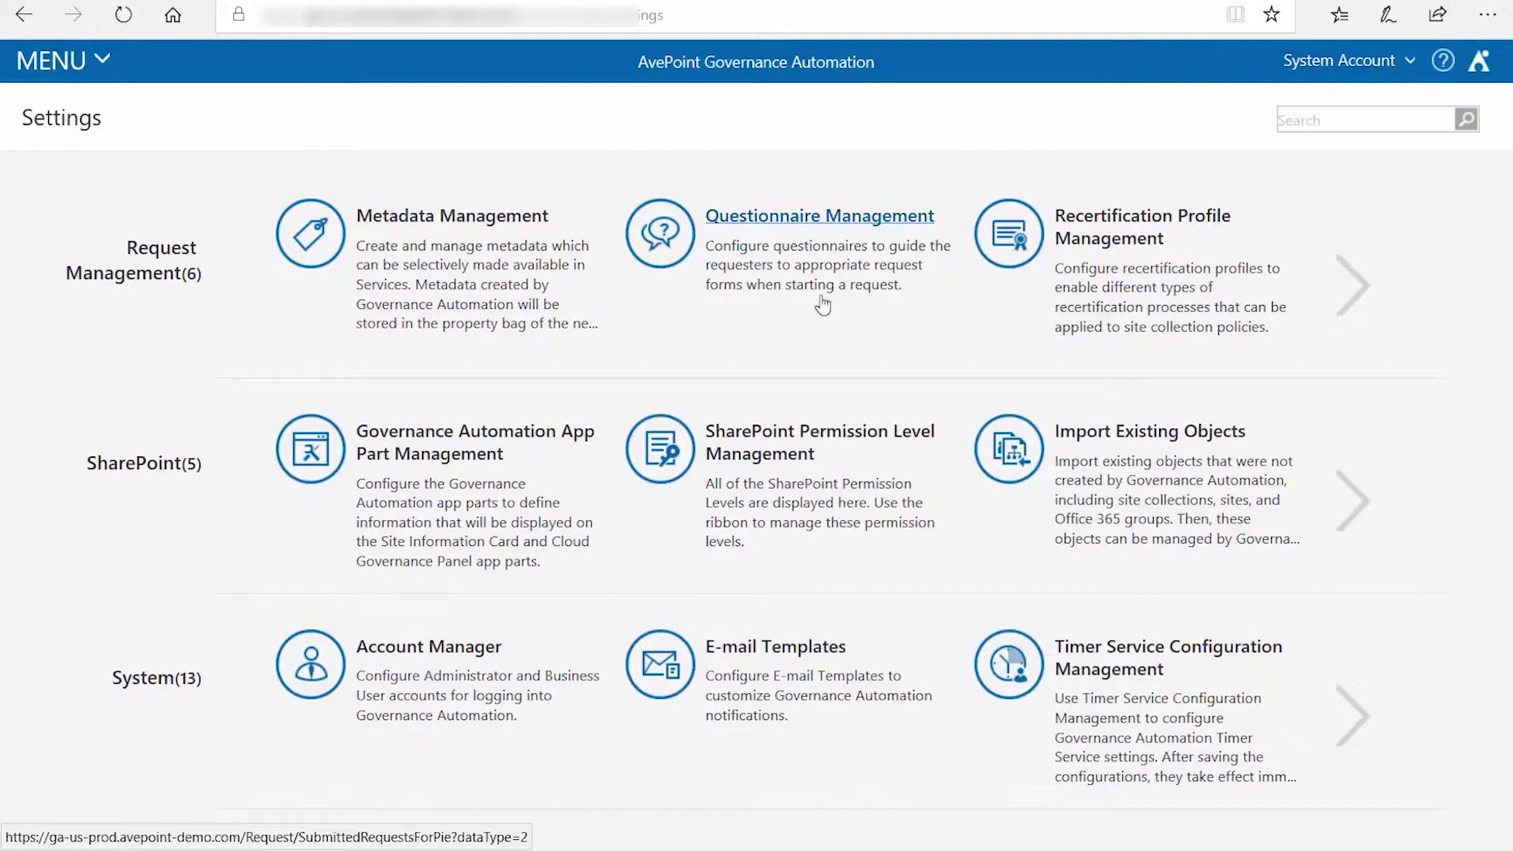
pyautogui.click(1117, 251)
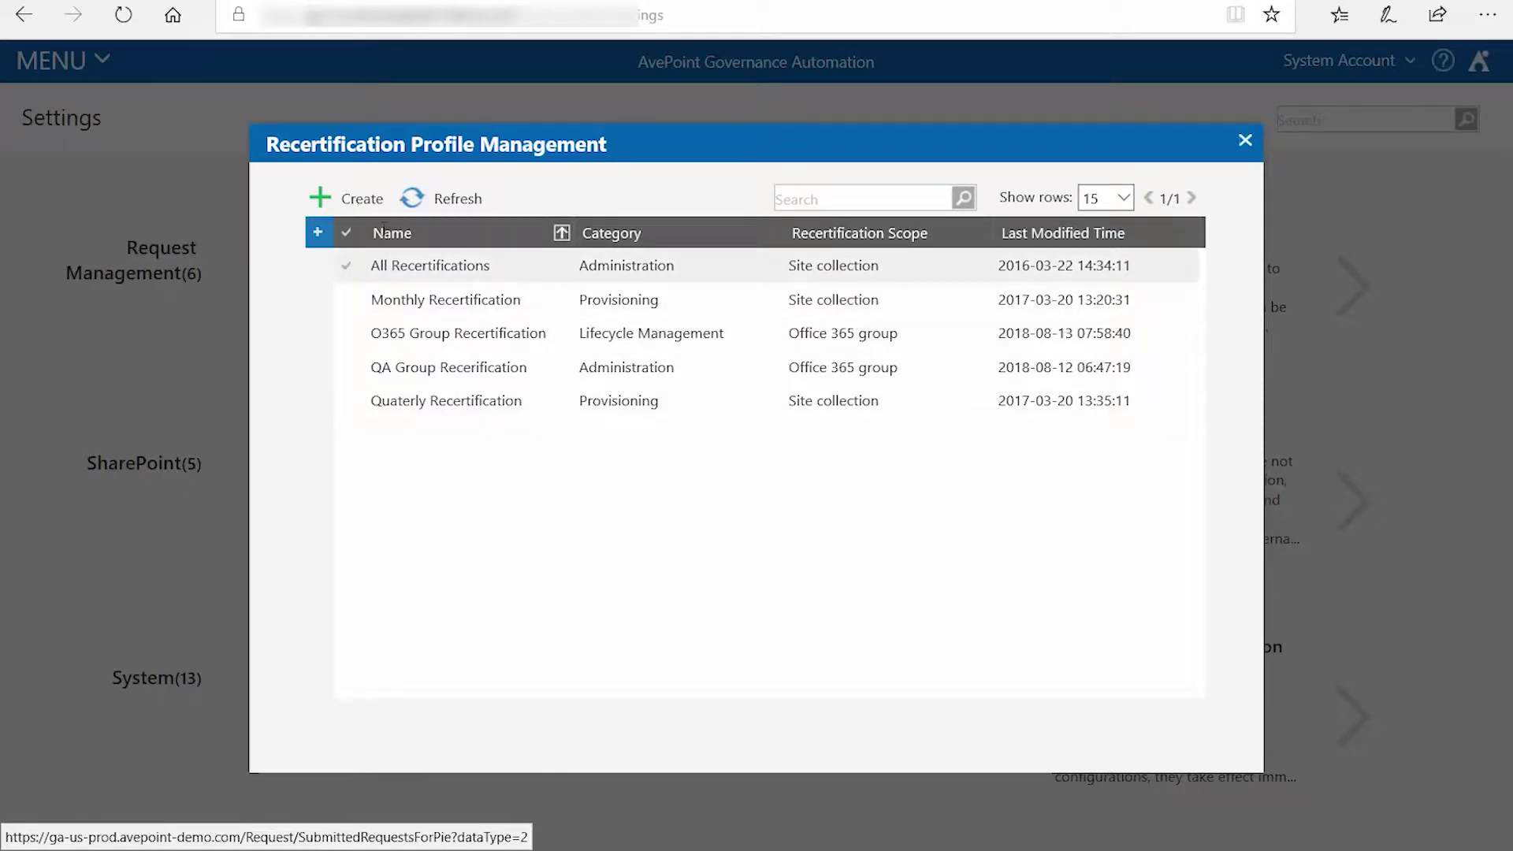
pyautogui.click(370, 207)
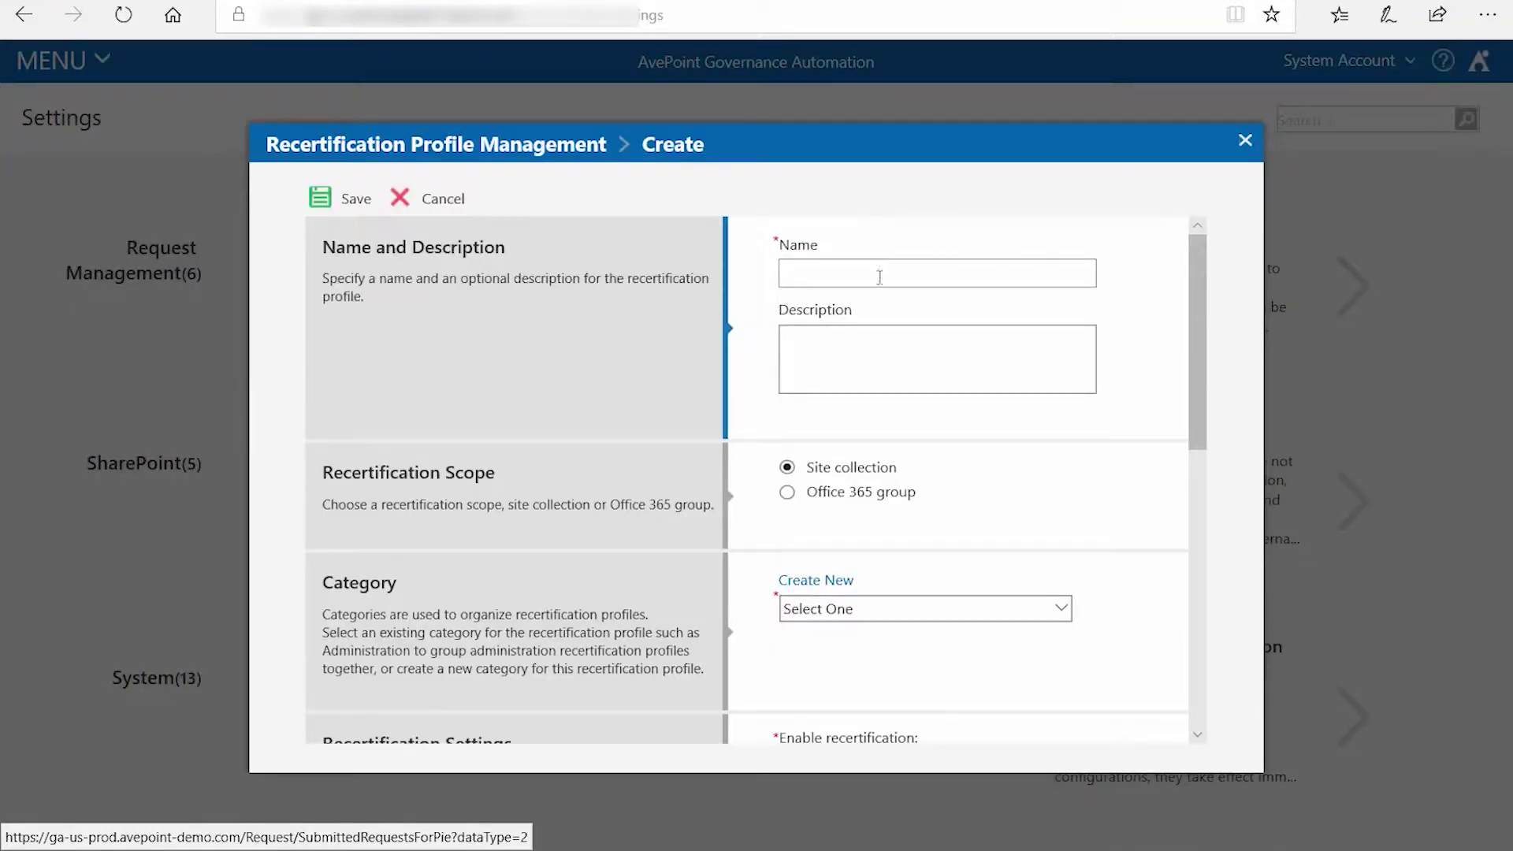
pyautogui.click(879, 277)
pyautogui.write('My Permission Recert')
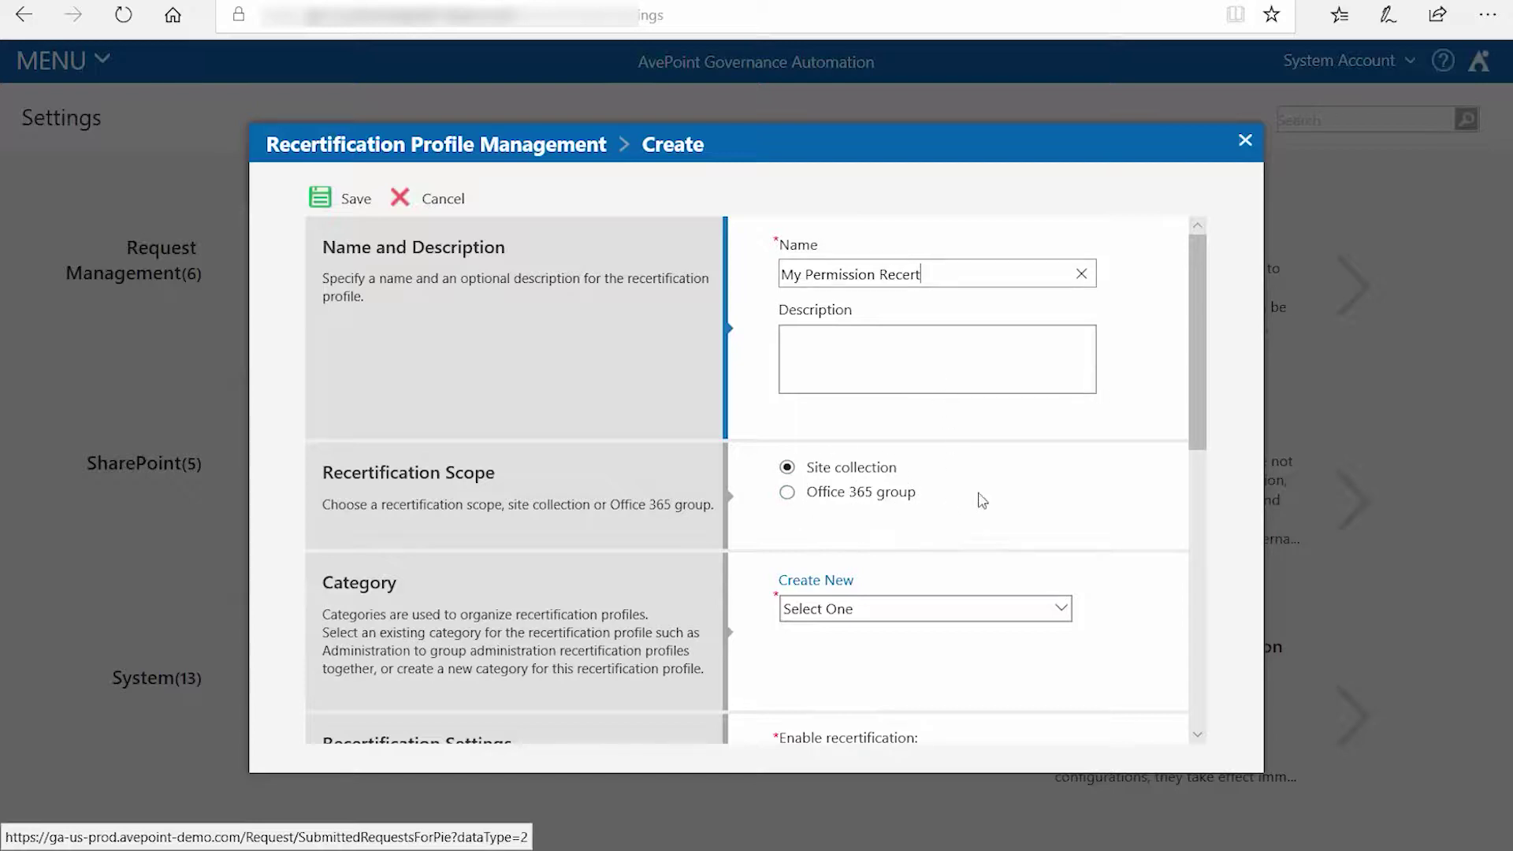
# Step: Assign the profile to the Security category and enable permission recertification
pyautogui.scroll(-1, 1099, 497)
pyautogui.scroll(-1, 1099, 496)
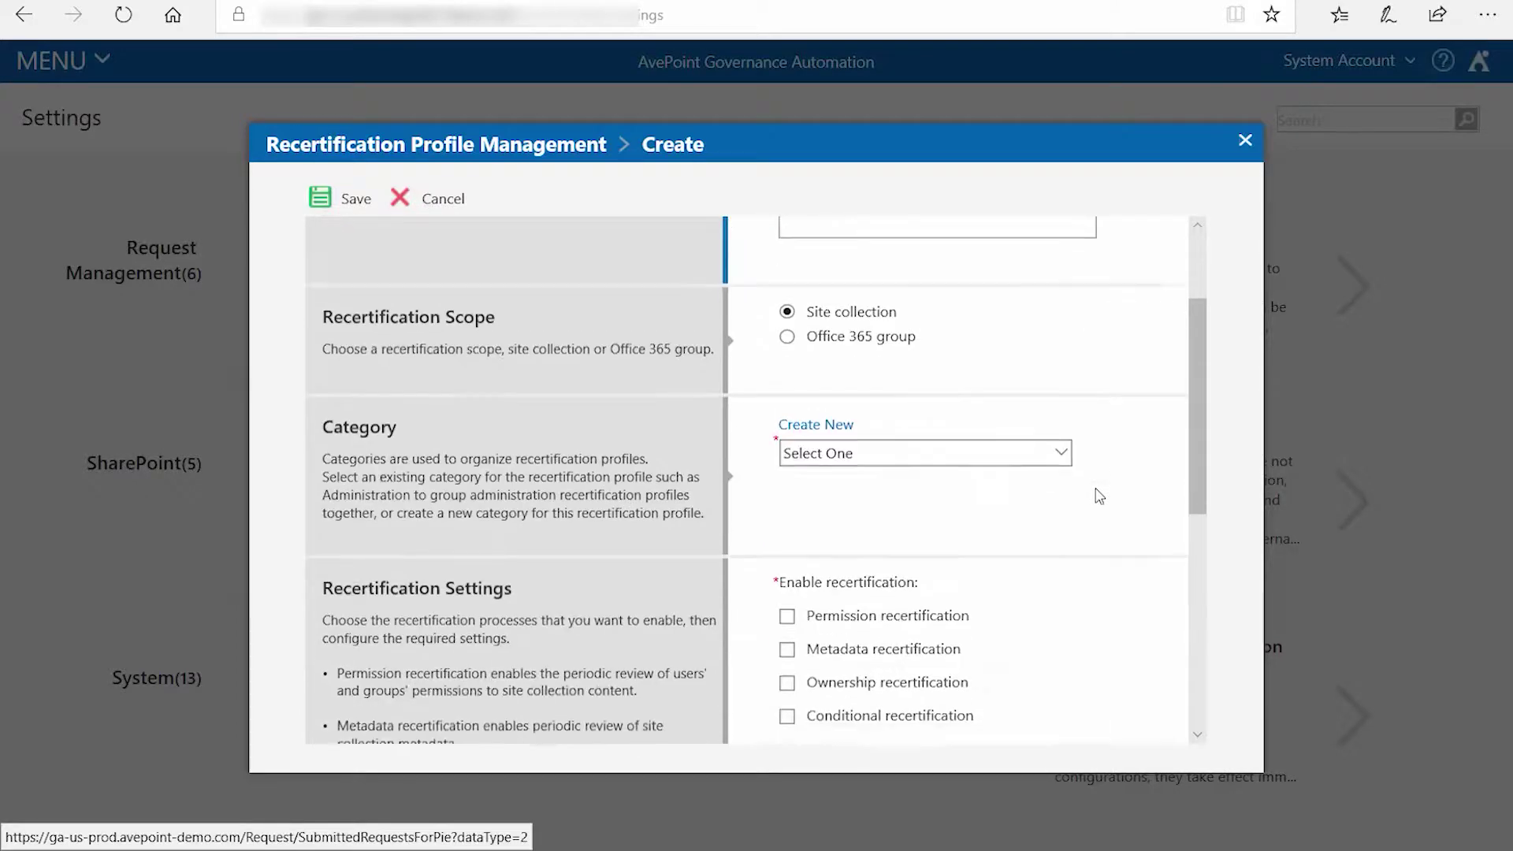
pyautogui.click(968, 457)
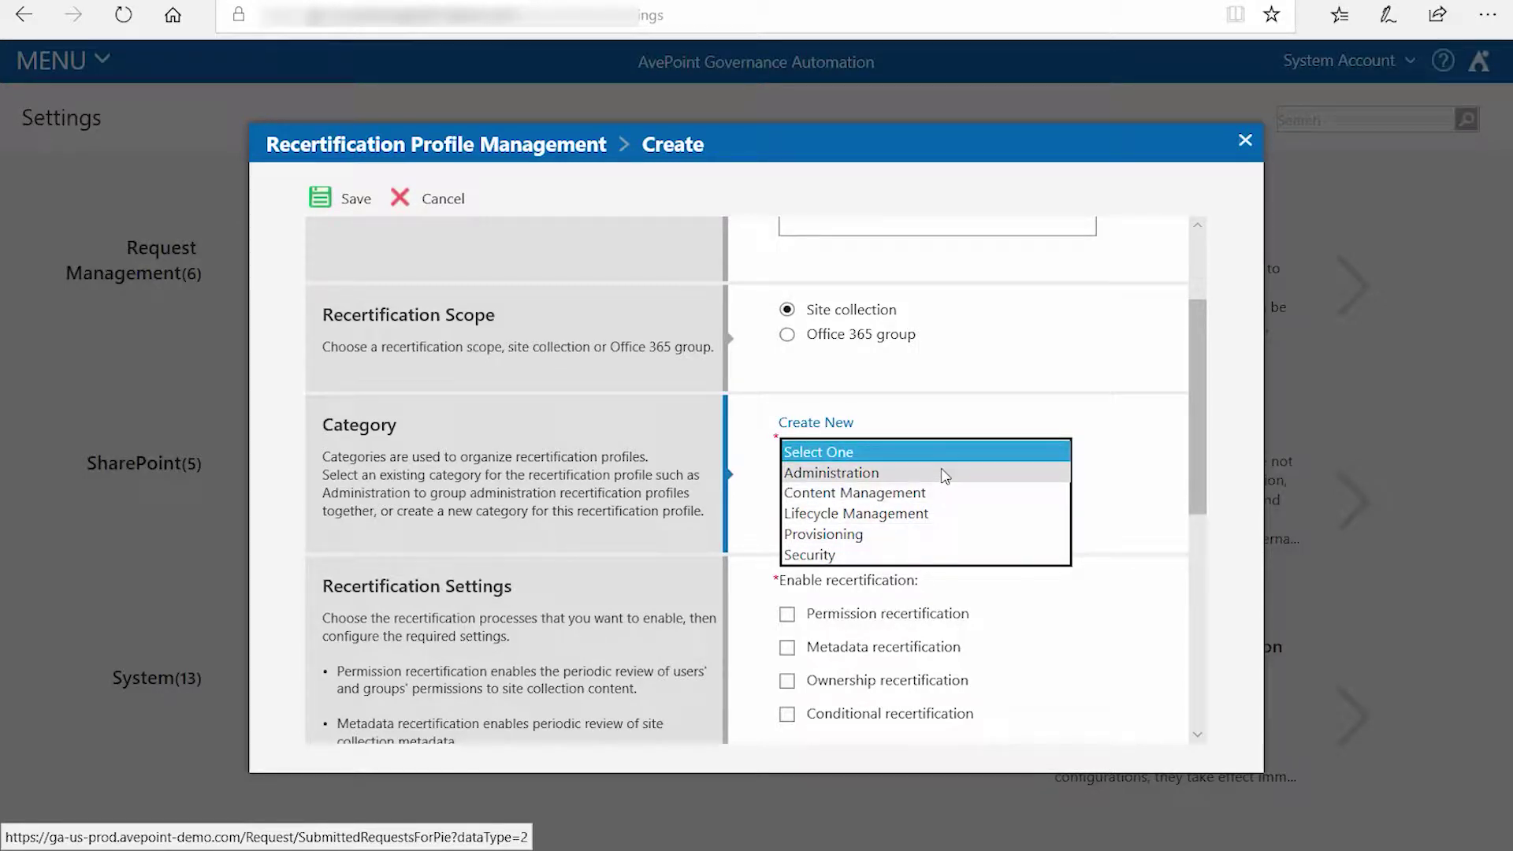
pyautogui.click(942, 555)
pyautogui.scroll(-1, 1077, 467)
pyautogui.scroll(-3, 1073, 466)
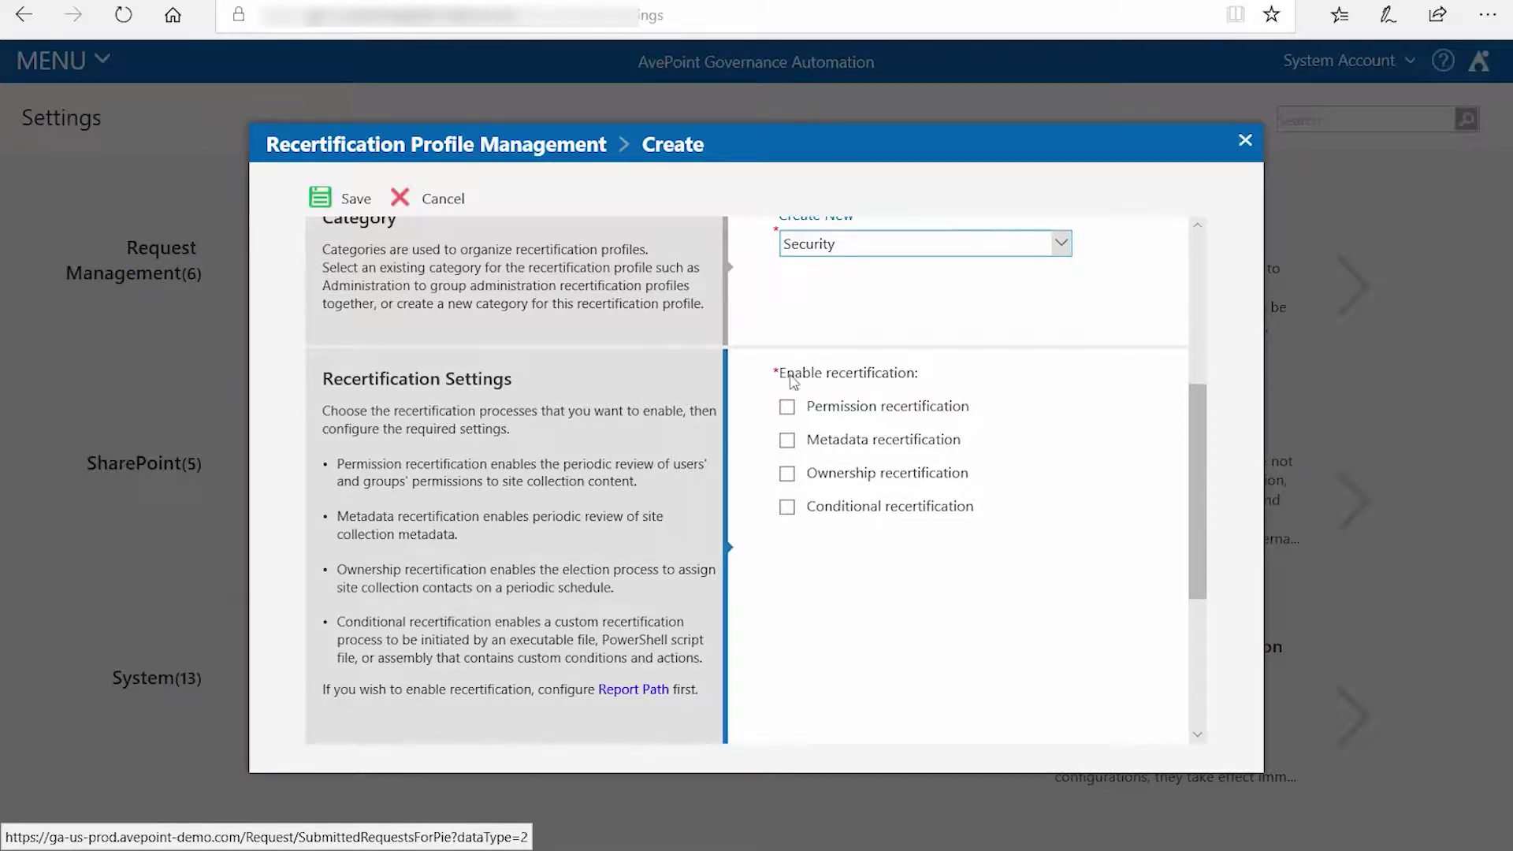
pyautogui.click(787, 406)
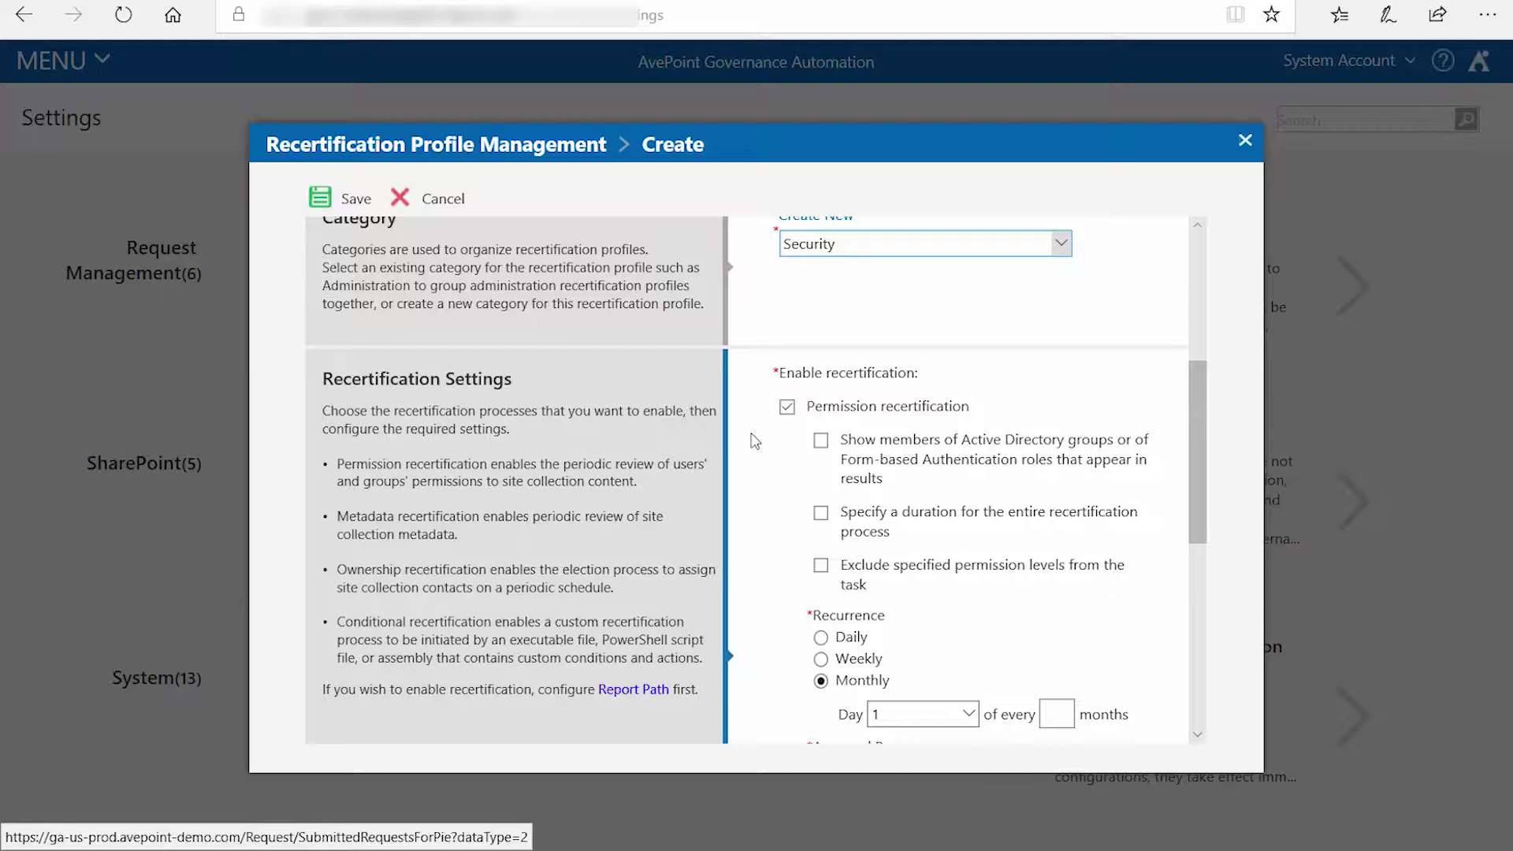
pyautogui.scroll(-1, 754, 441)
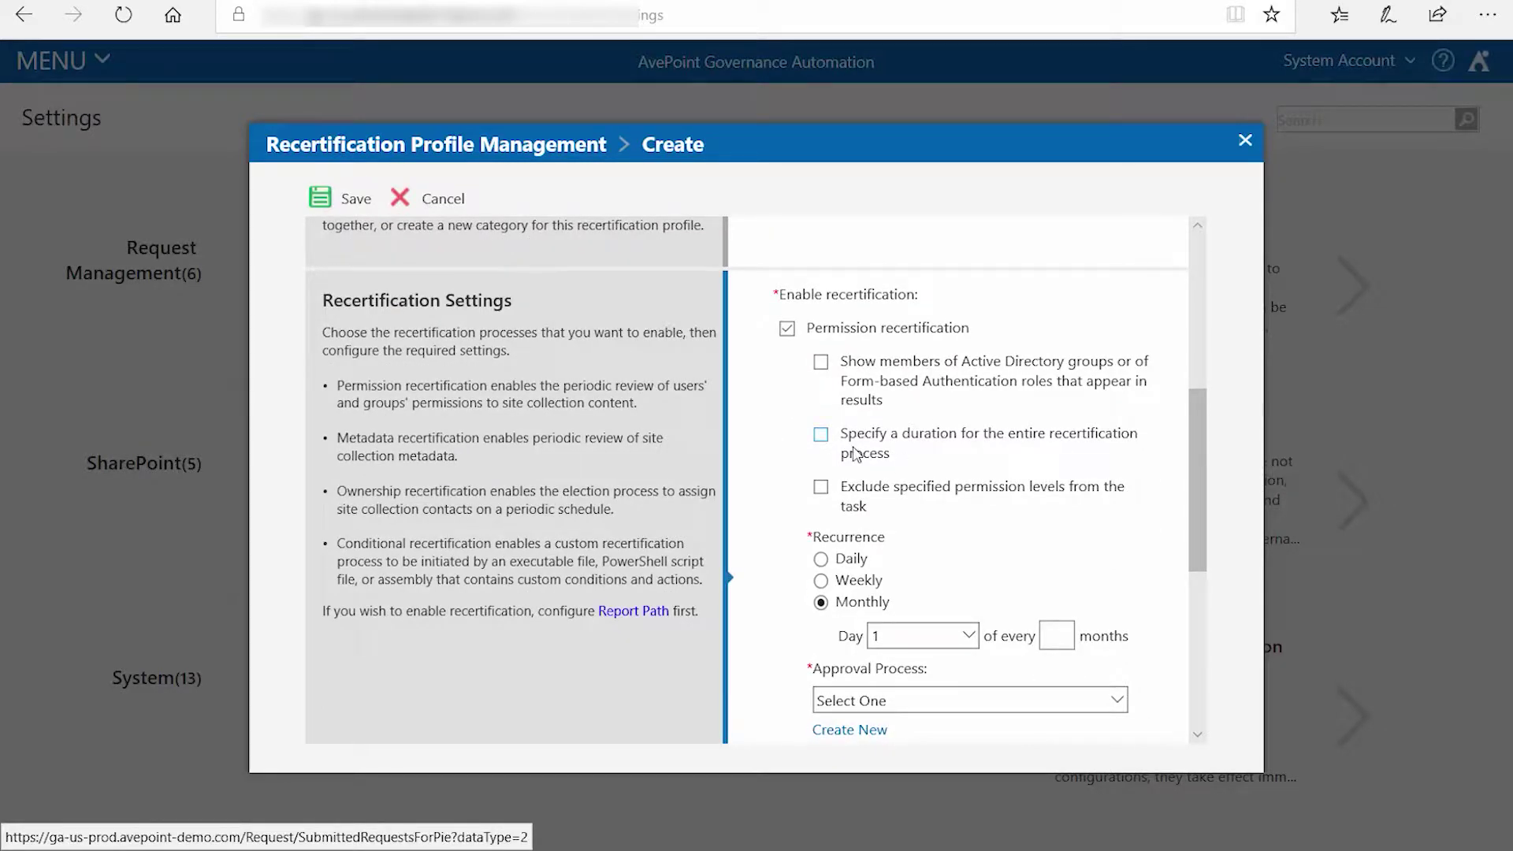
pyautogui.click(822, 436)
pyautogui.scroll(-2, 754, 464)
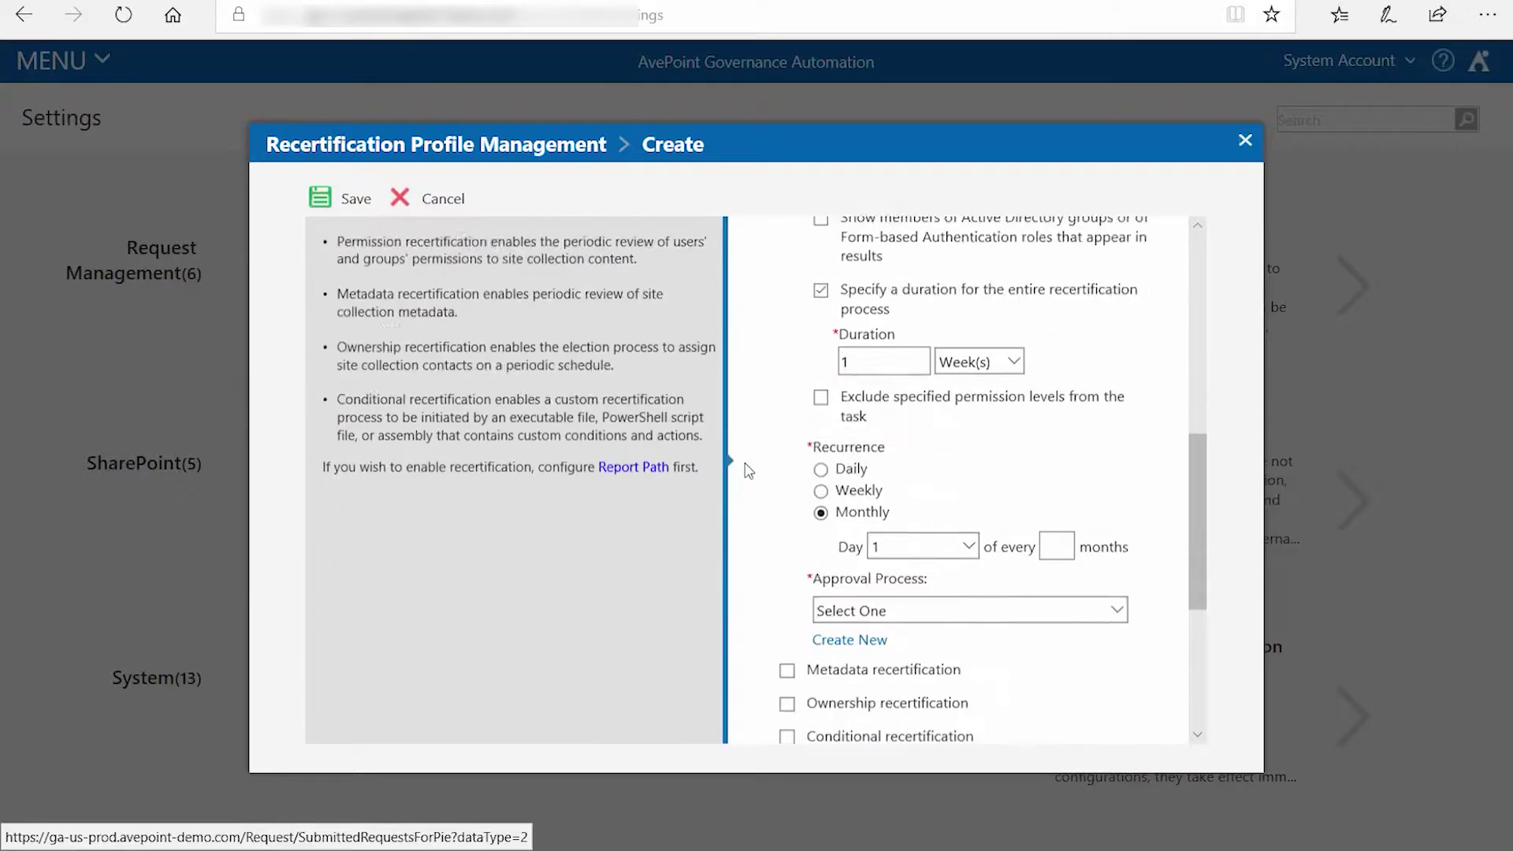
pyautogui.scroll(-2, 757, 473)
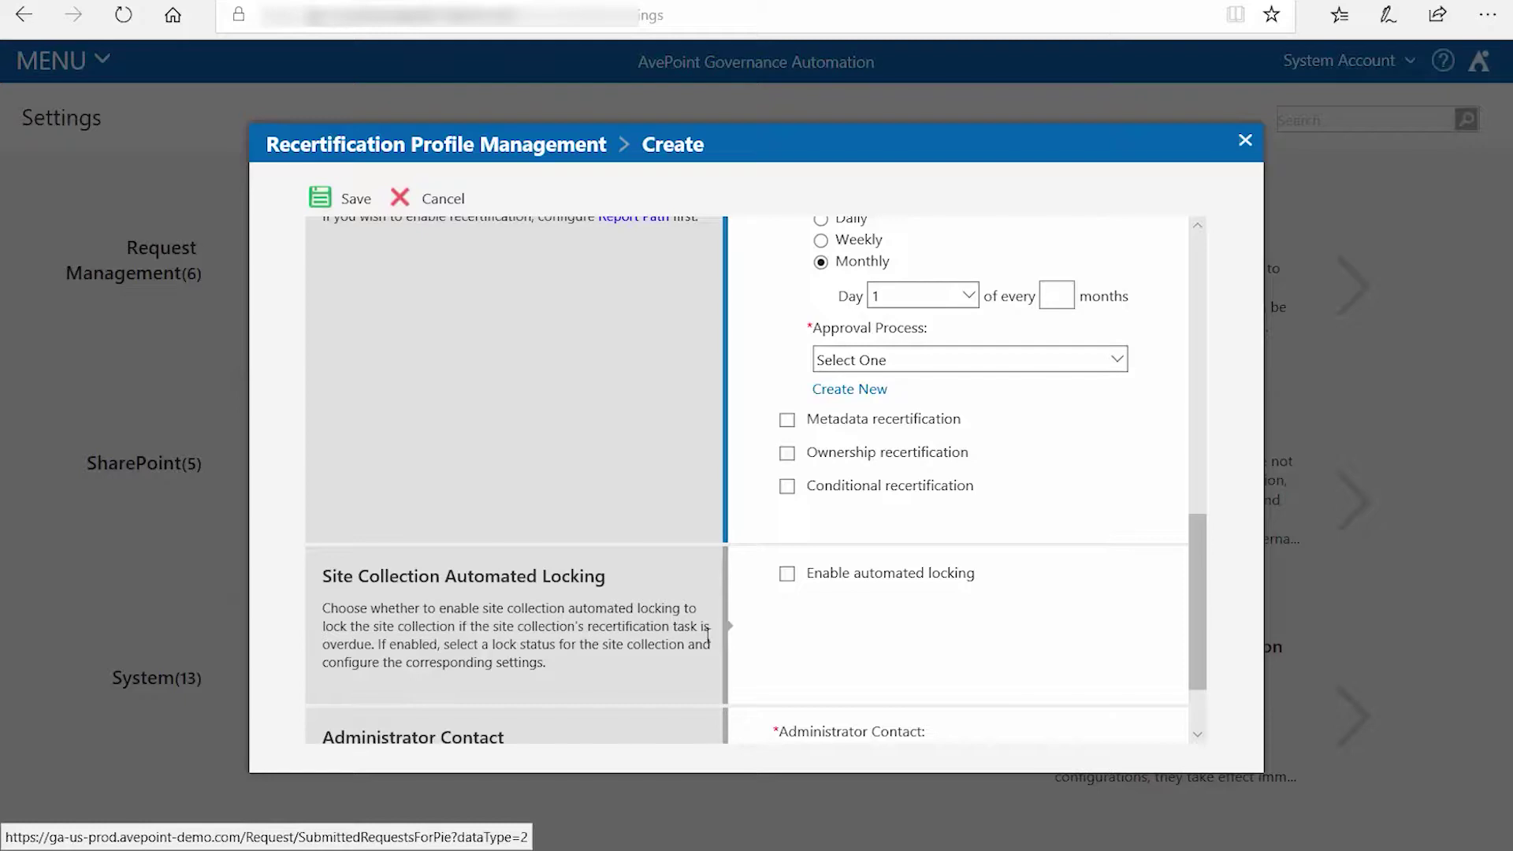
pyautogui.scroll(2, 754, 630)
pyautogui.scroll(4, 754, 630)
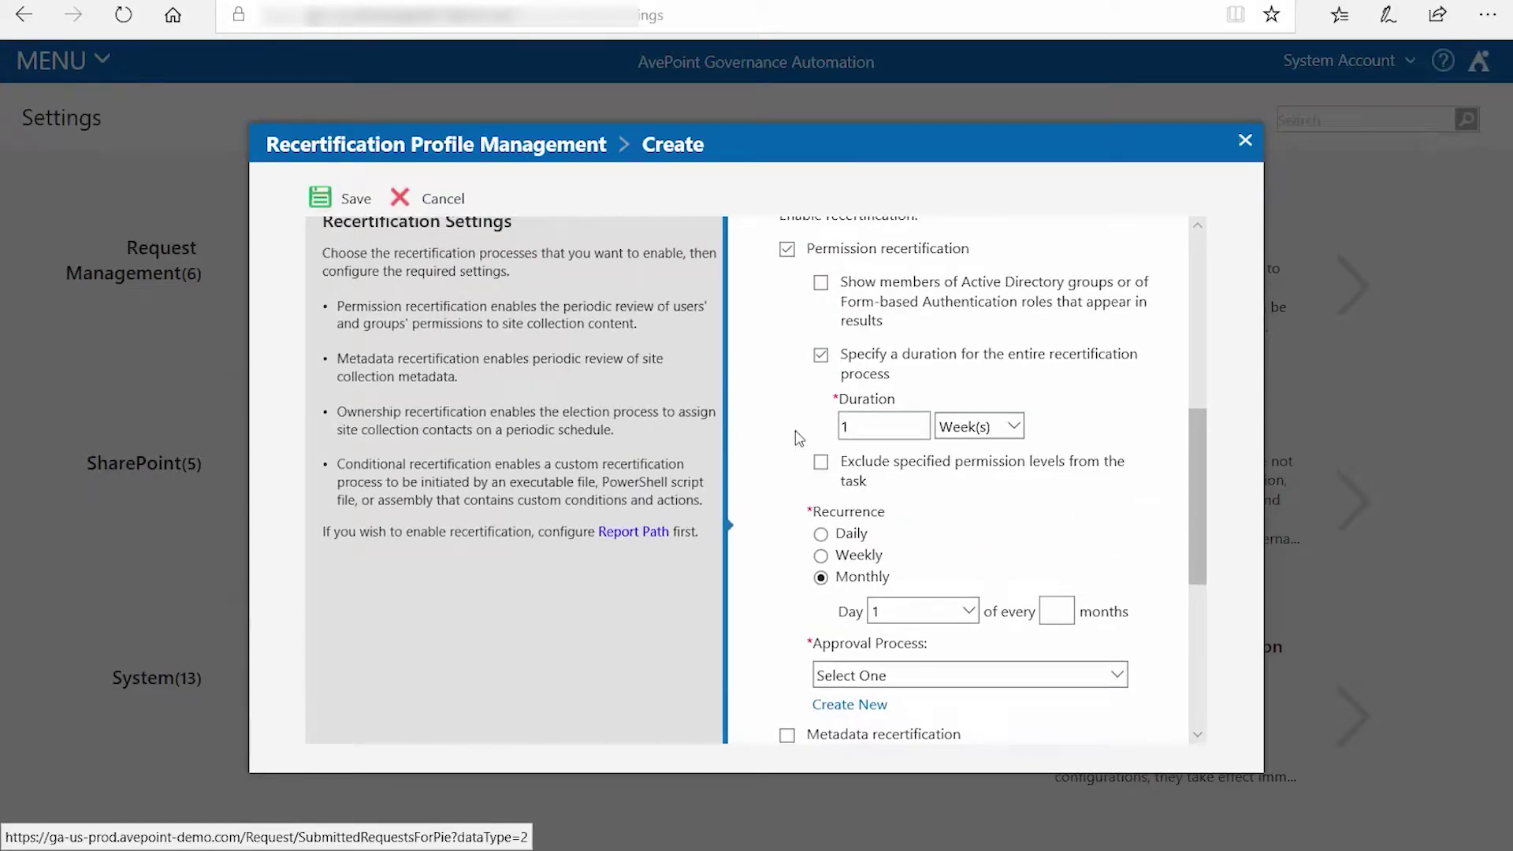
pyautogui.click(818, 357)
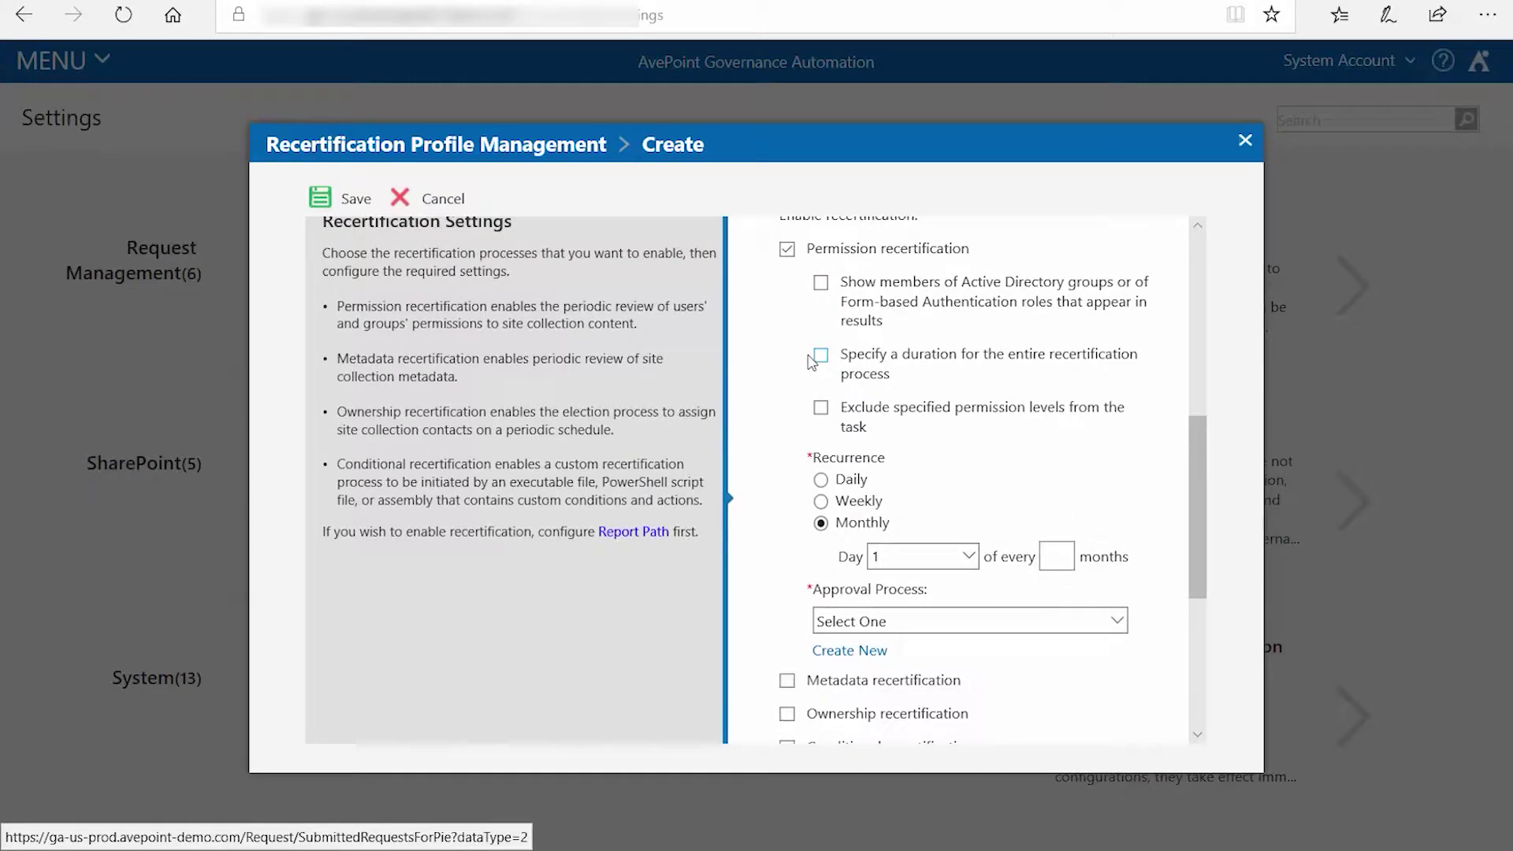
pyautogui.click(820, 407)
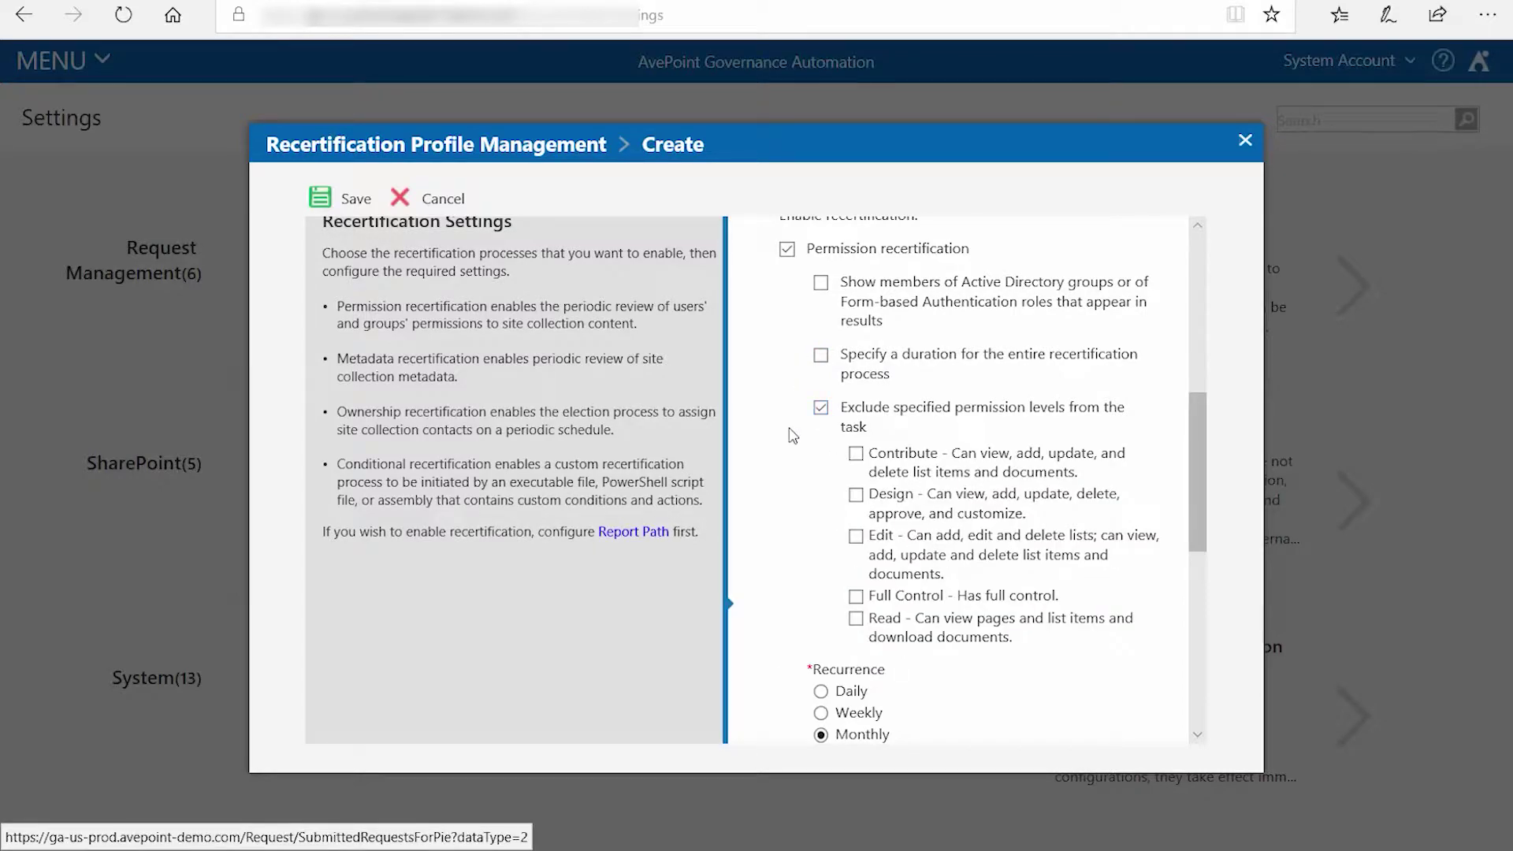
pyautogui.click(855, 621)
pyautogui.click(857, 619)
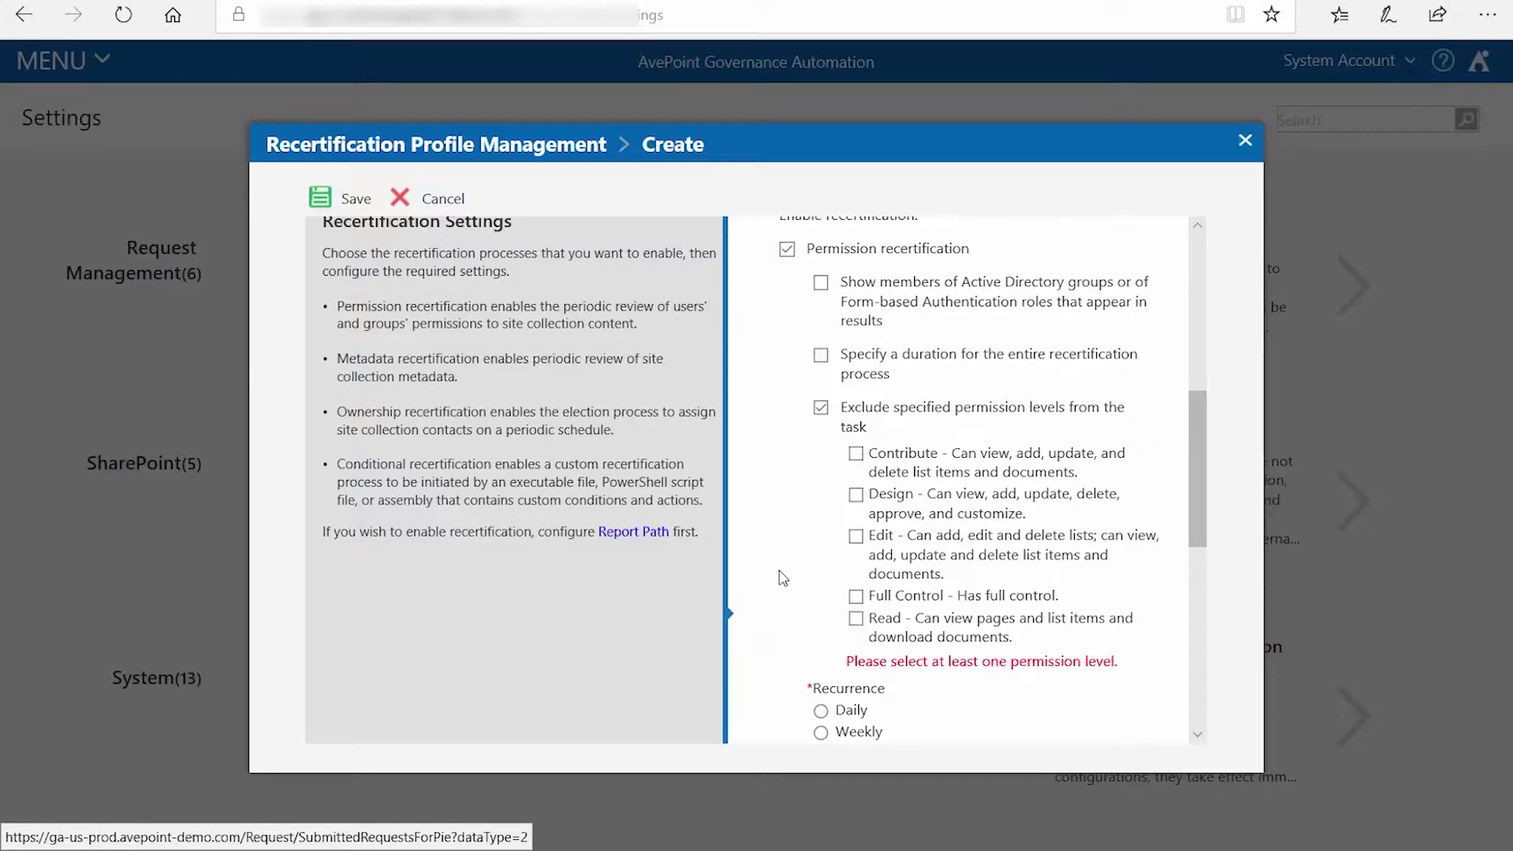
pyautogui.click(820, 408)
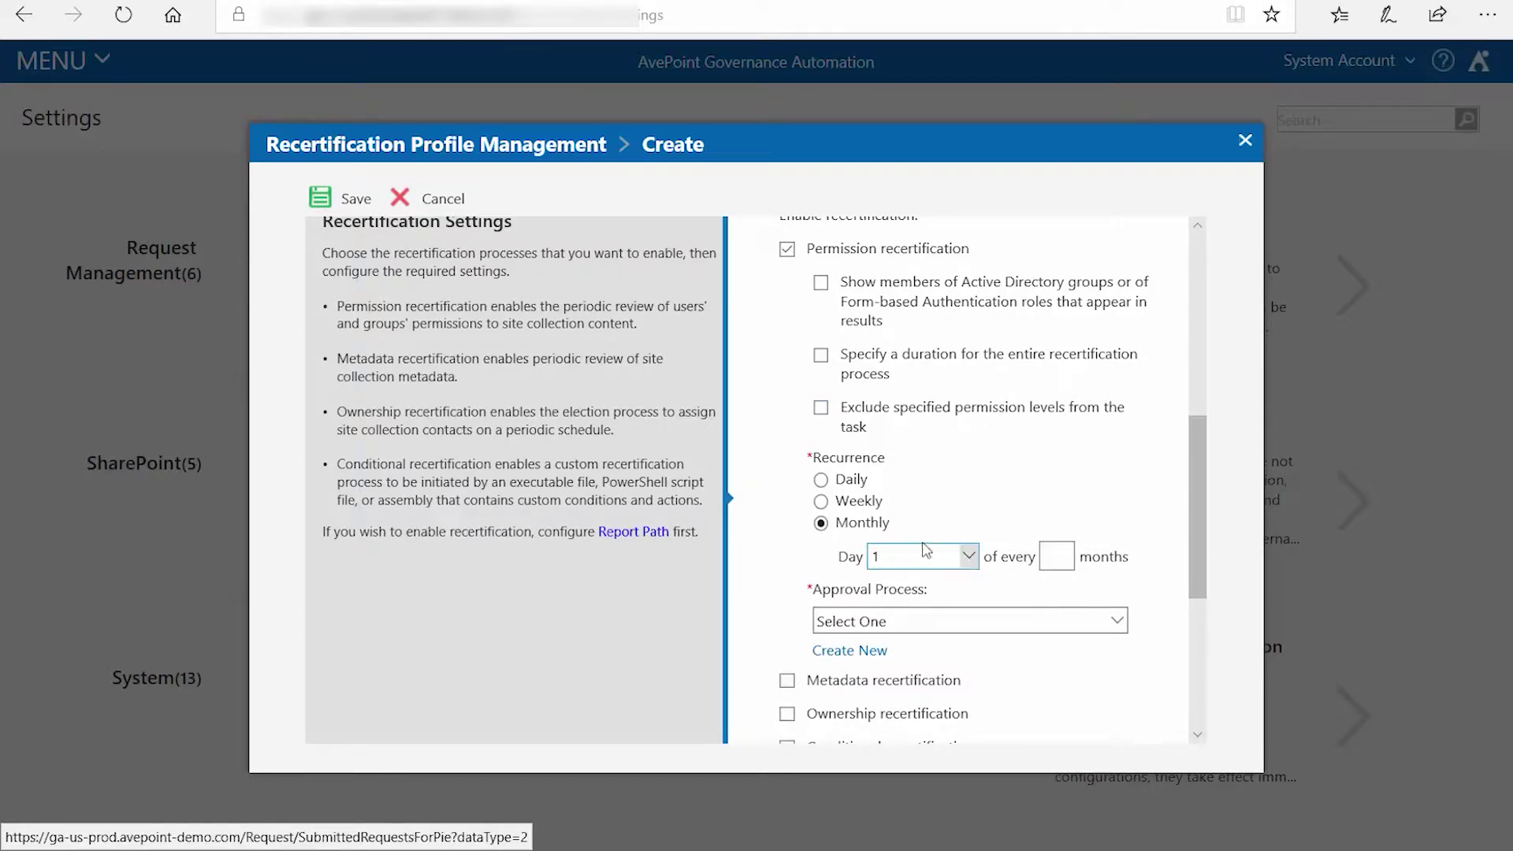
# Step: Set the monthly recurrence to every 3 months and choose Simple Manager Approval as the approval process
pyautogui.click(1052, 556)
pyautogui.write('3')
pyautogui.click(992, 628)
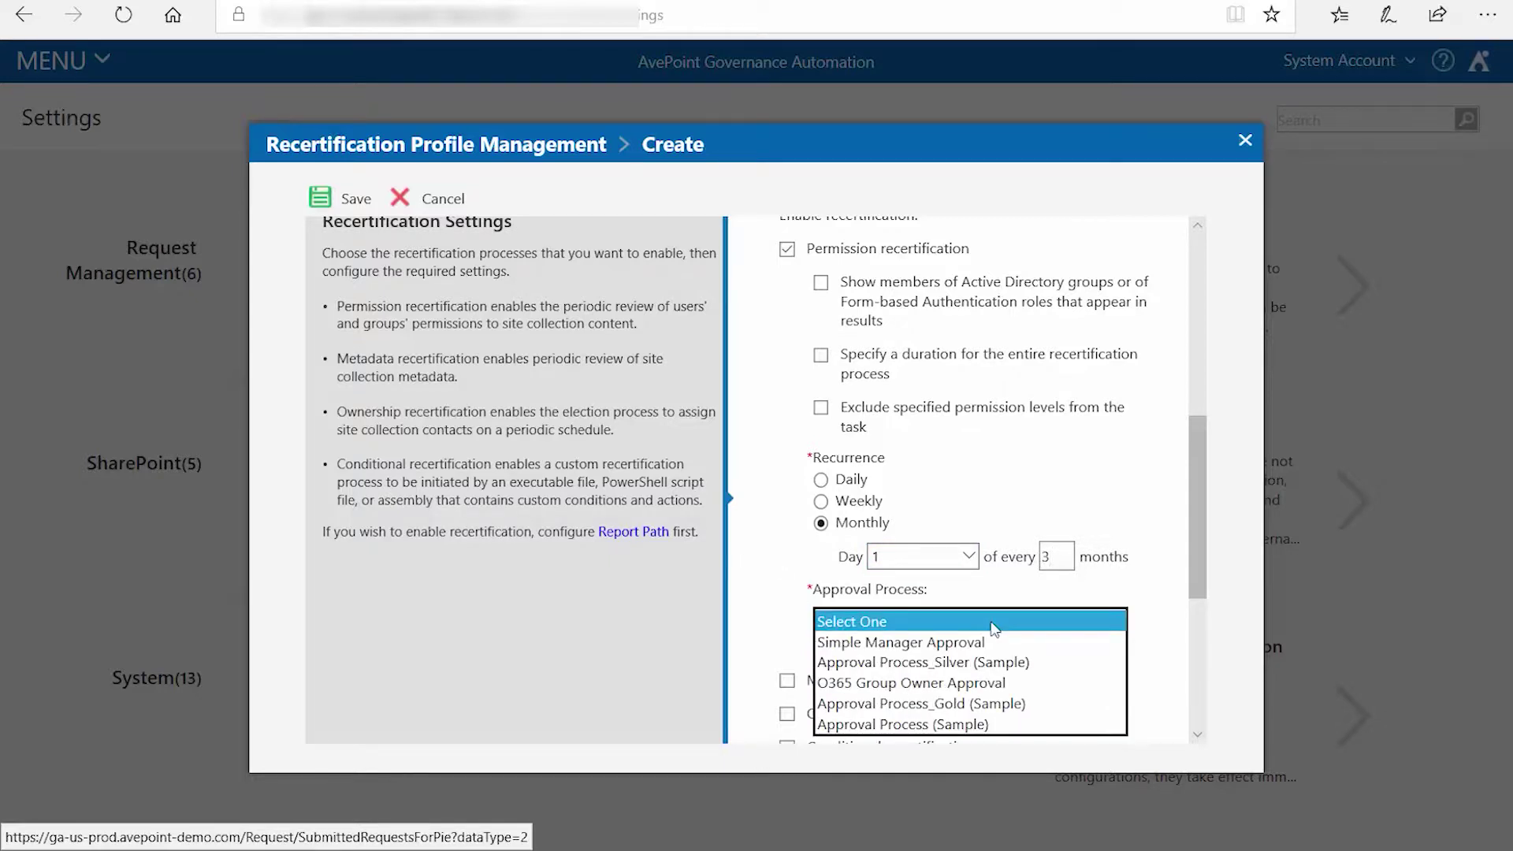
pyautogui.click(902, 643)
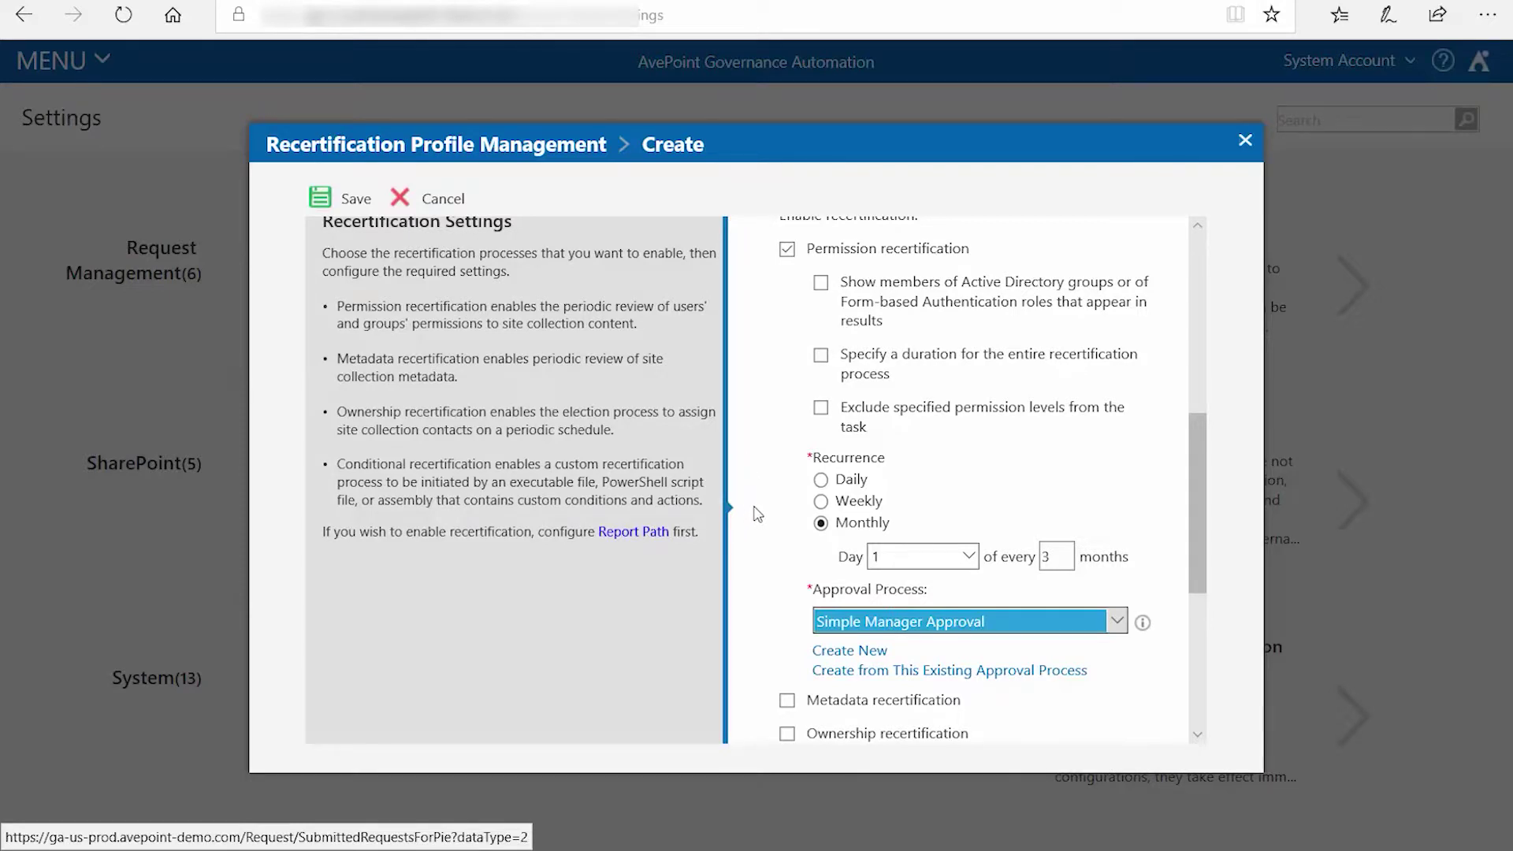
# Step: Set the administrator contact to Administrator and save the recertification profile
pyautogui.scroll(-1, 757, 514)
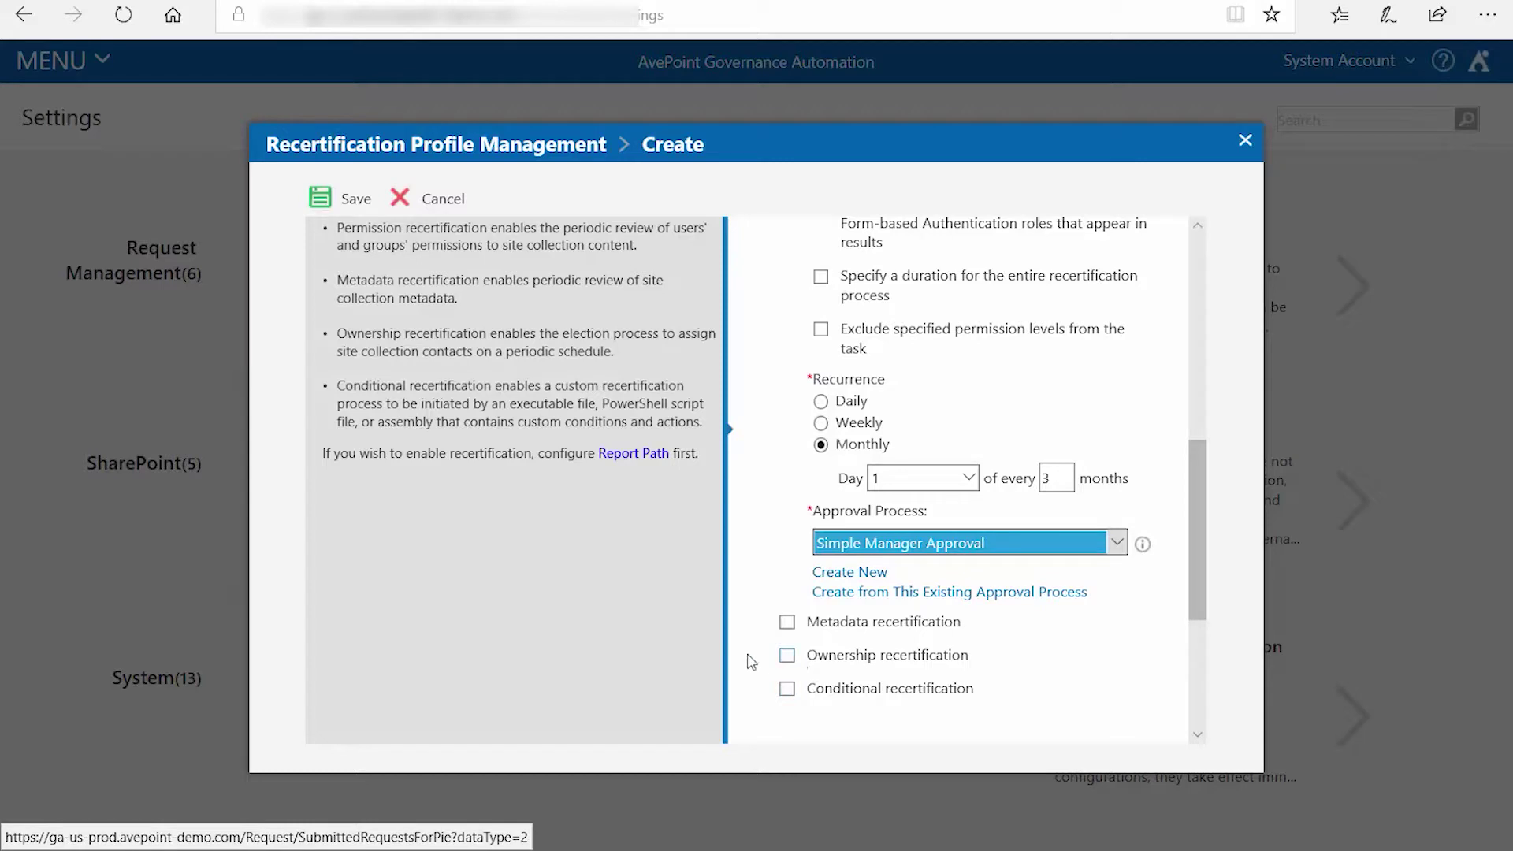
pyautogui.scroll(1, 753, 653)
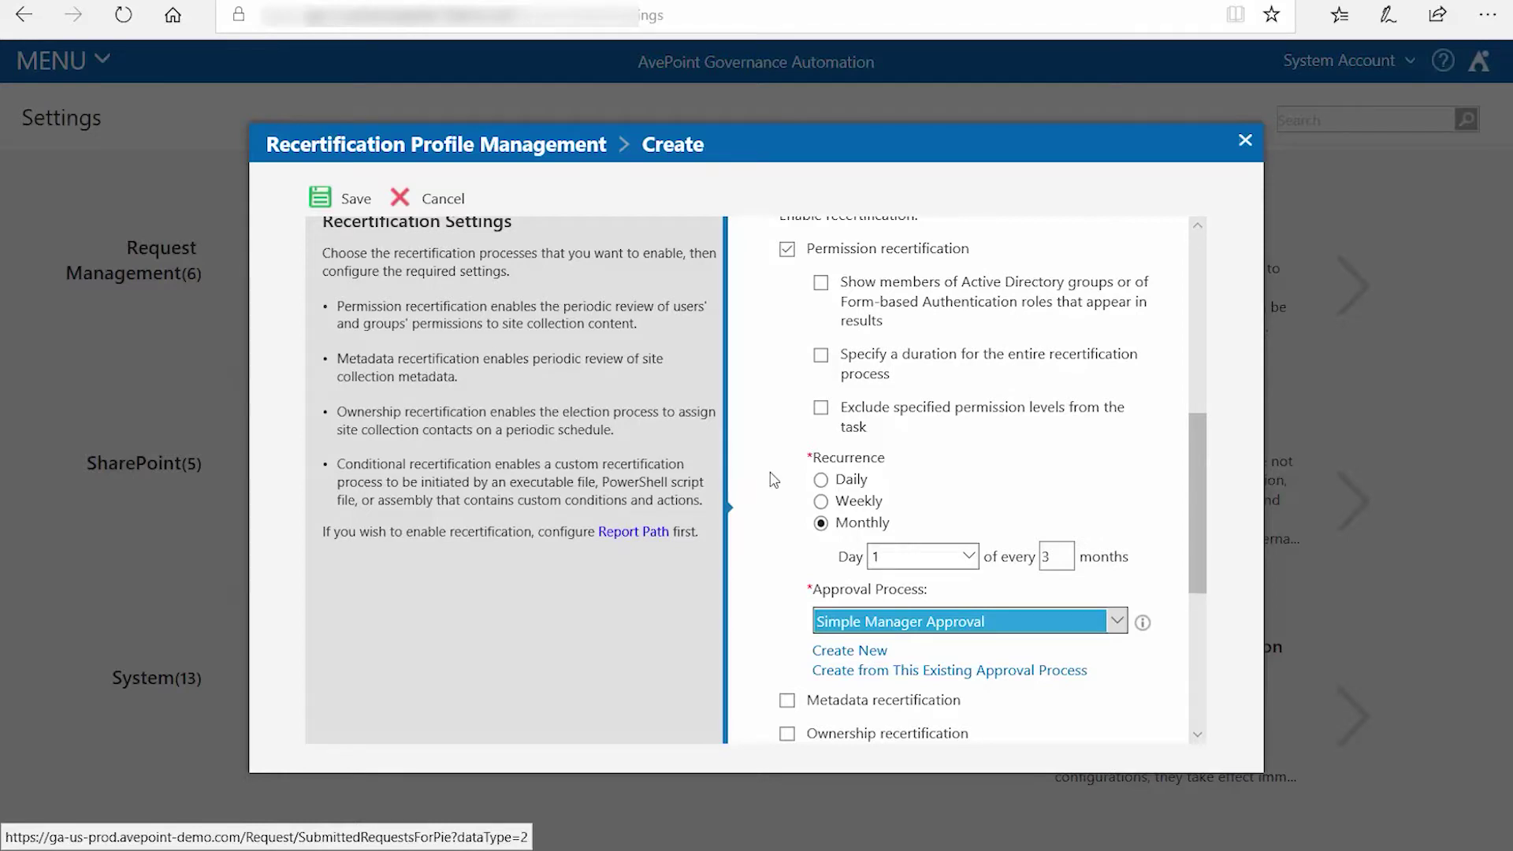
pyautogui.scroll(-4, 772, 479)
pyautogui.scroll(-1, 768, 481)
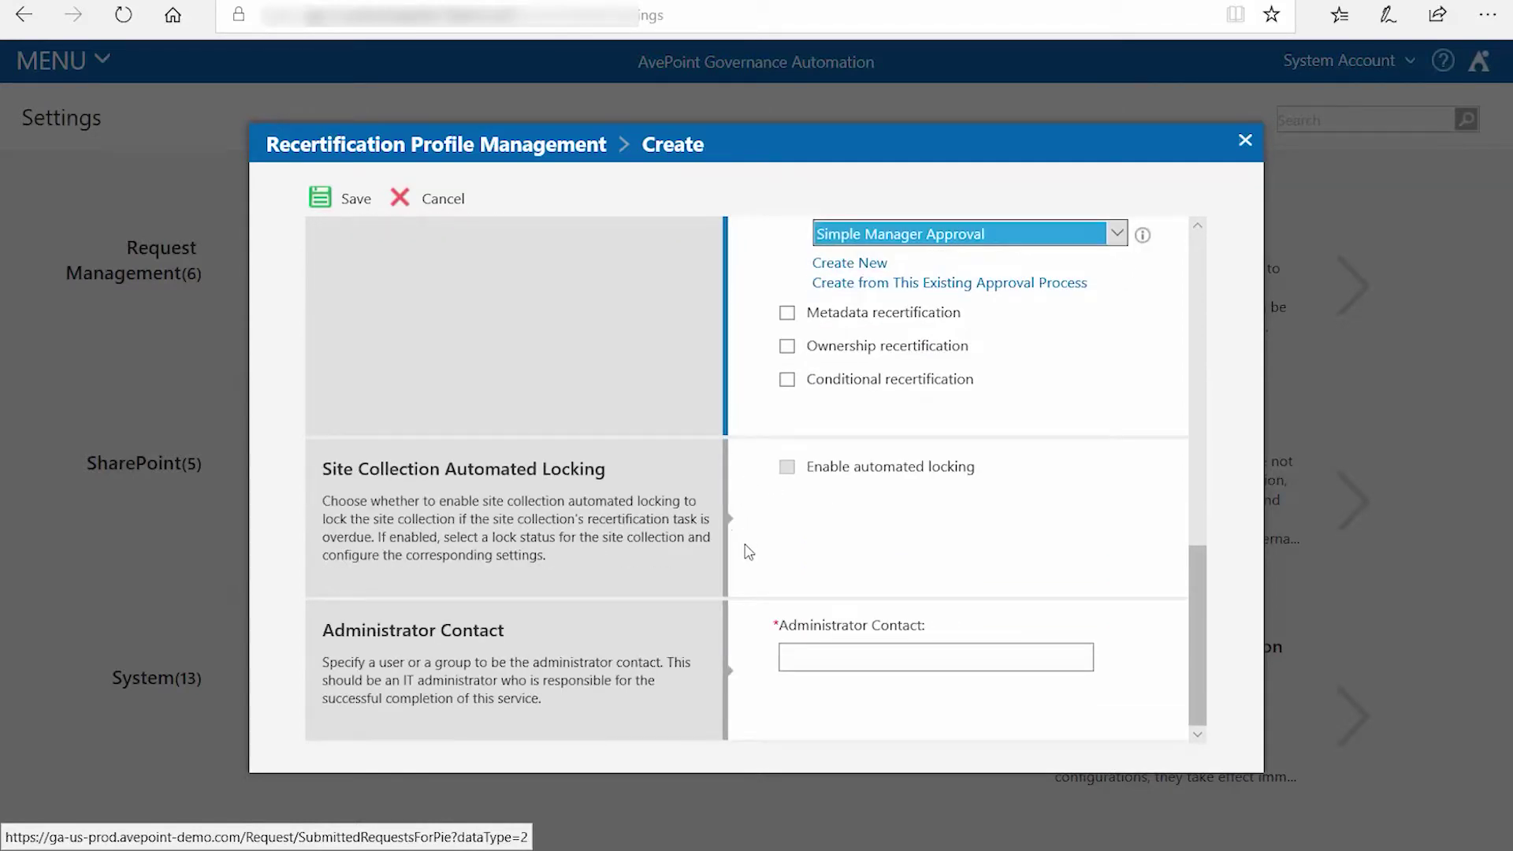
pyautogui.click(824, 658)
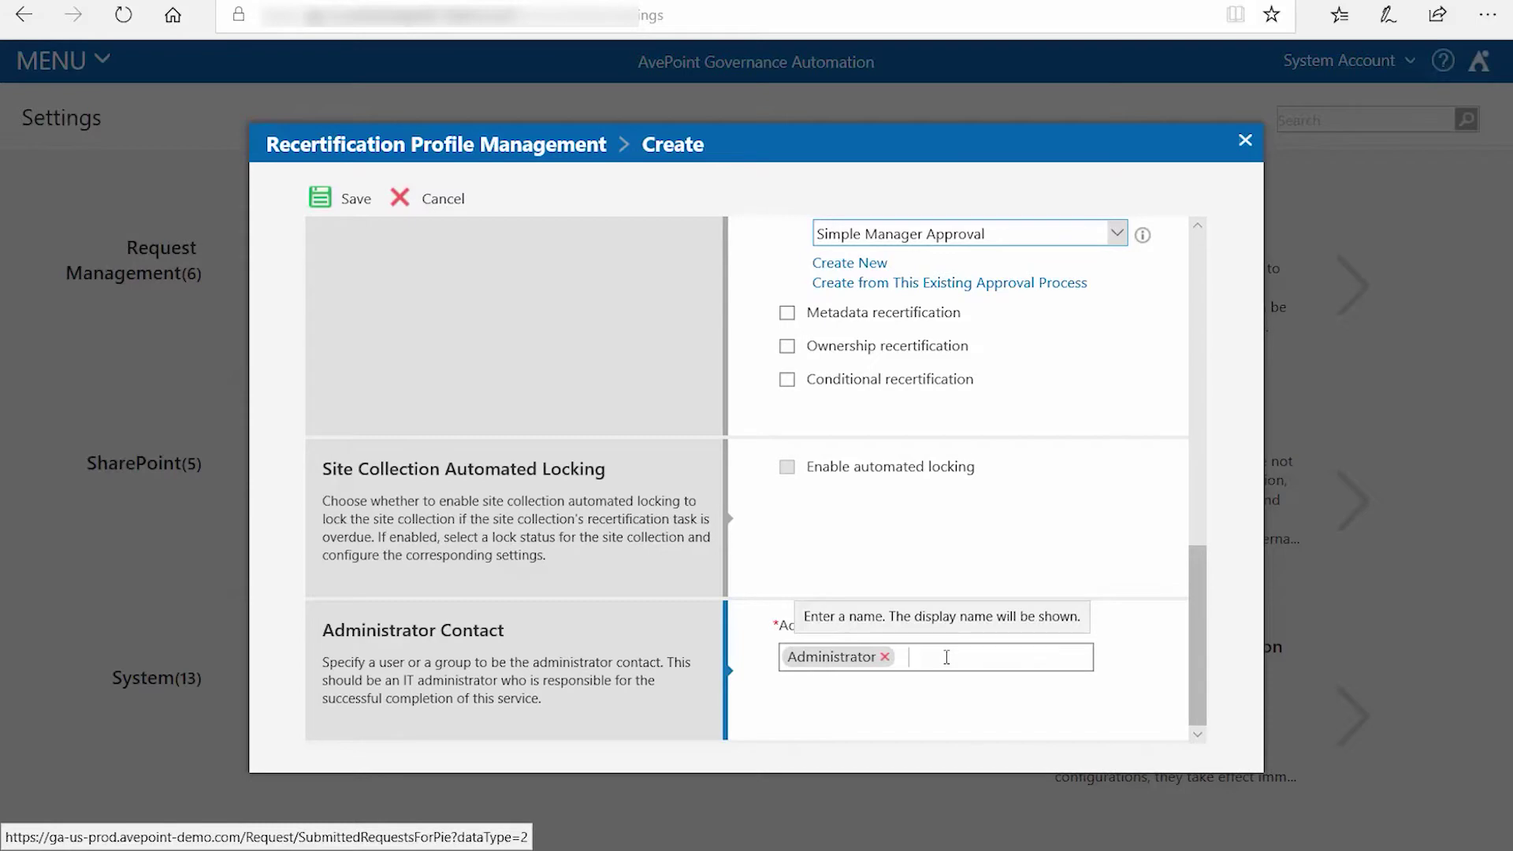
pyautogui.click(356, 200)
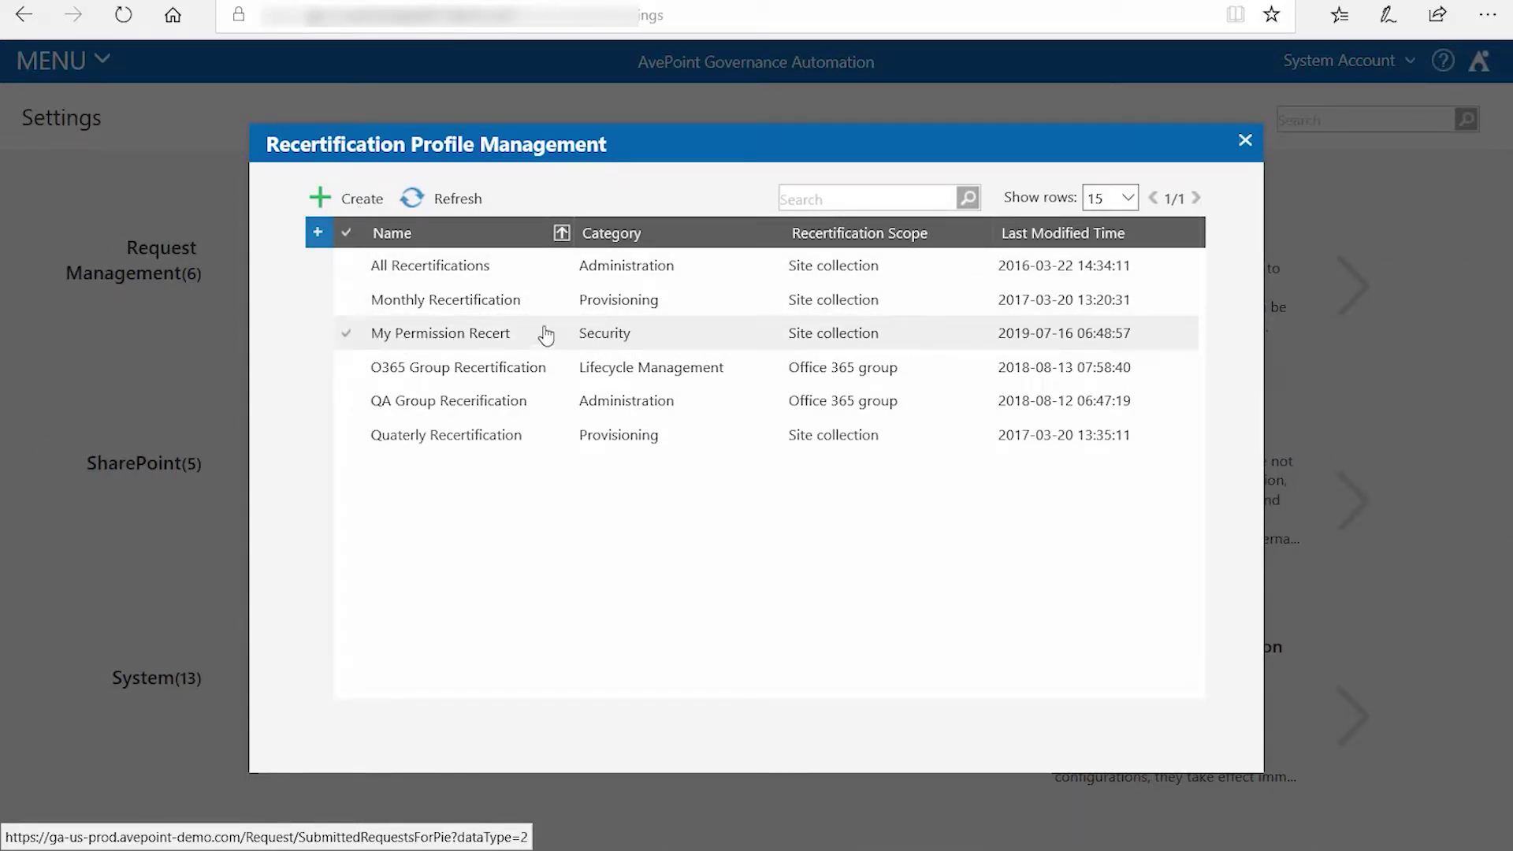
# Step: Close Recertification Profile Management and open the main navigation
pyautogui.click(1244, 142)
pyautogui.click(85, 62)
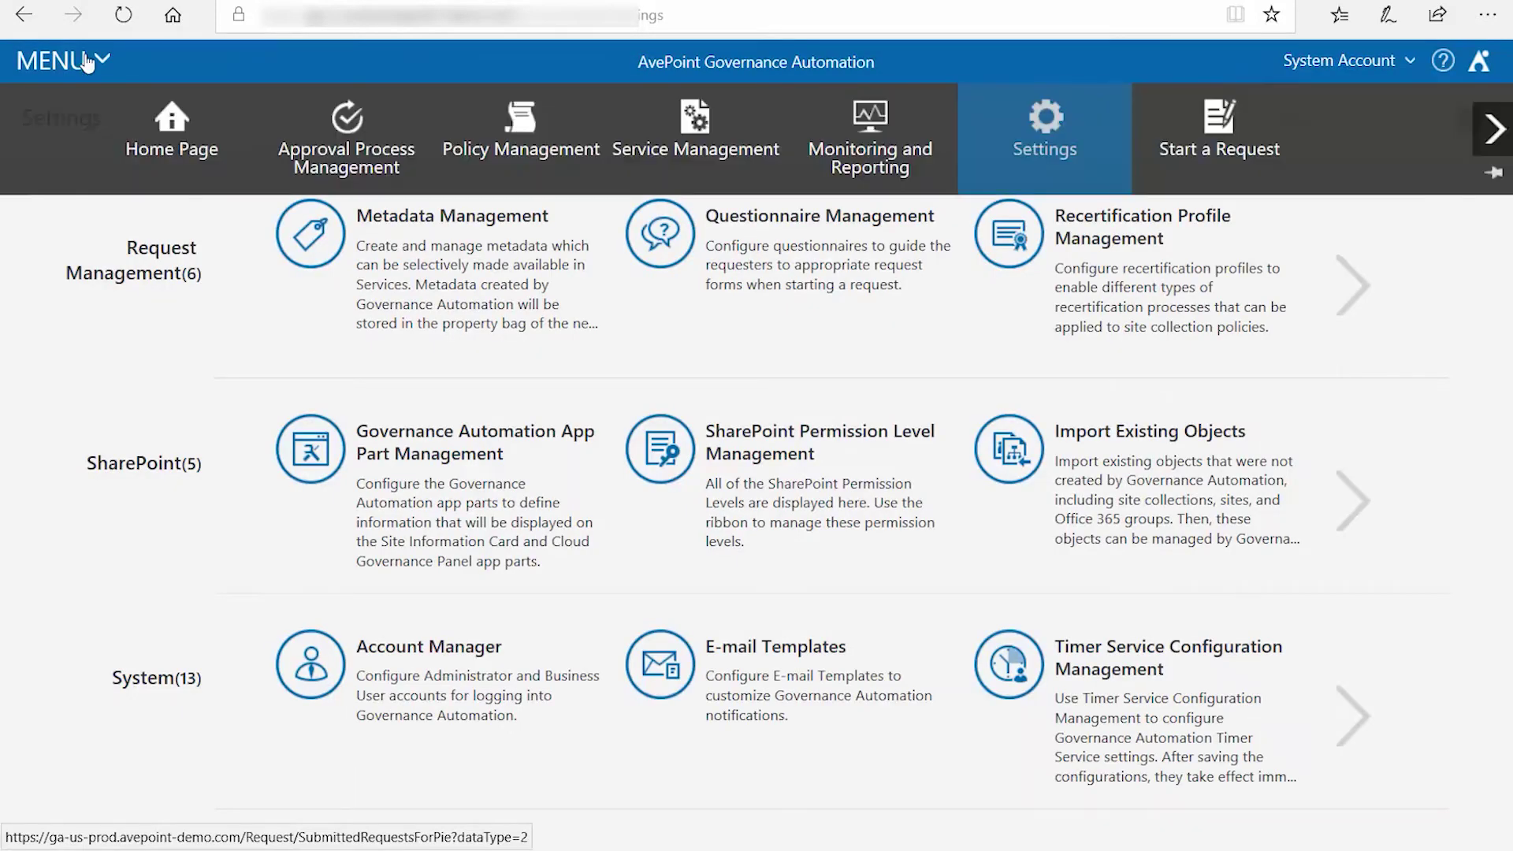